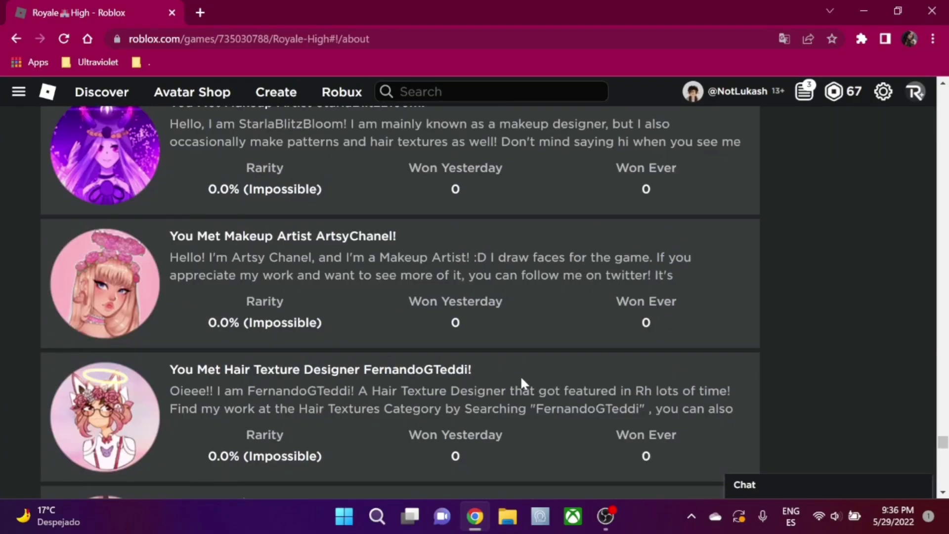
scroll(520, 376, "down", 5)
scroll(521, 383, "down", 6)
scroll(521, 377, "down", 2)
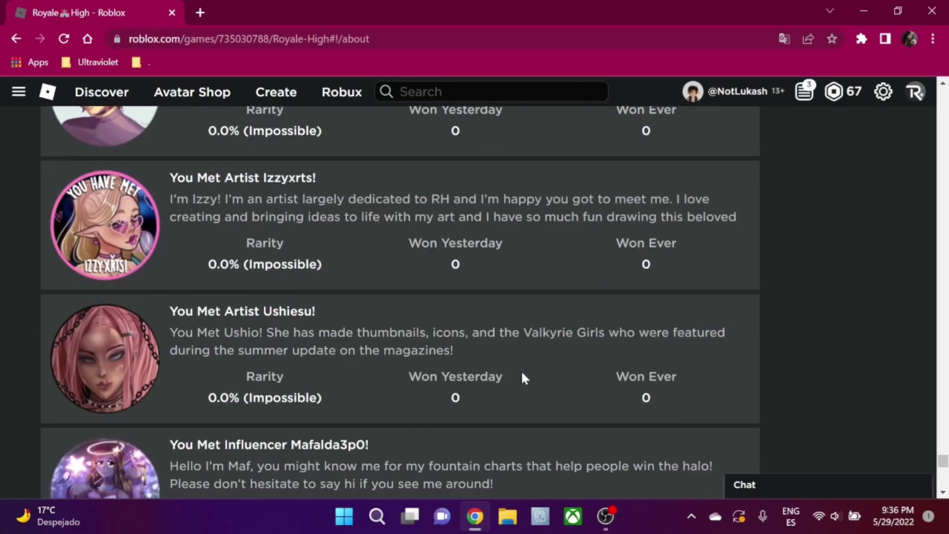
scroll(521, 377, "down", 3)
scroll(545, 354, "down", 4)
scroll(544, 353, "down", 4)
scroll(519, 355, "down", 7)
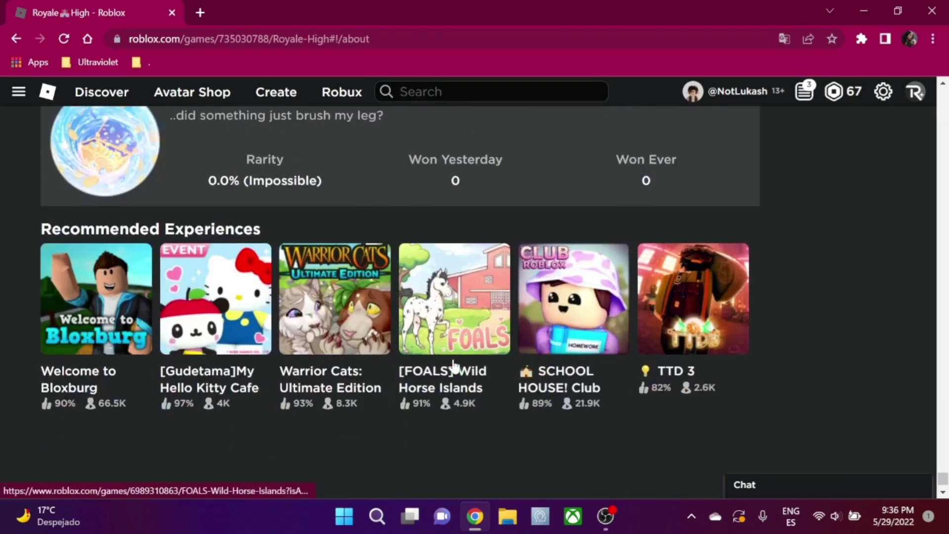
scroll(446, 357, "up", 3)
scroll(445, 358, "up", 5)
scroll(441, 350, "up", 5)
scroll(431, 350, "up", 5)
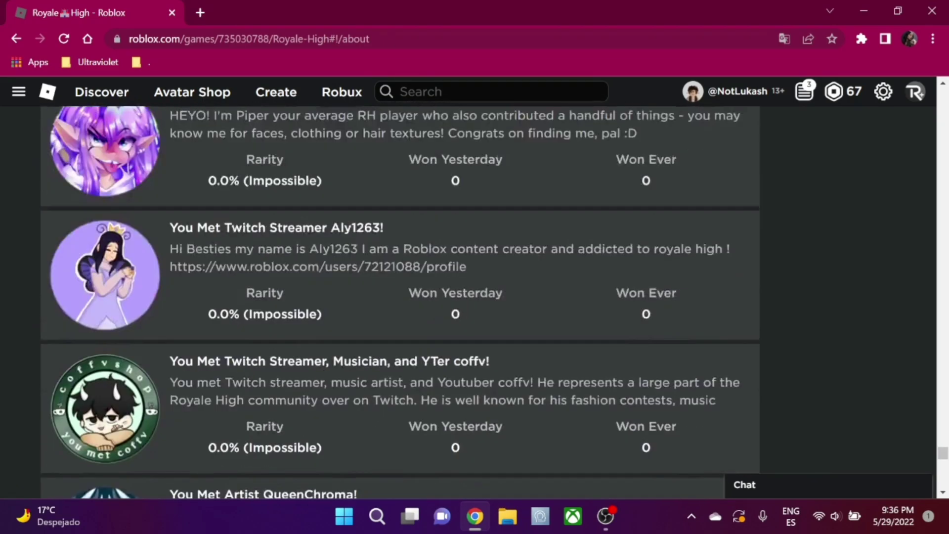
scroll(419, 352, "up", 5)
scroll(414, 349, "up", 5)
scroll(333, 339, "up", 5)
scroll(282, 339, "up", 5)
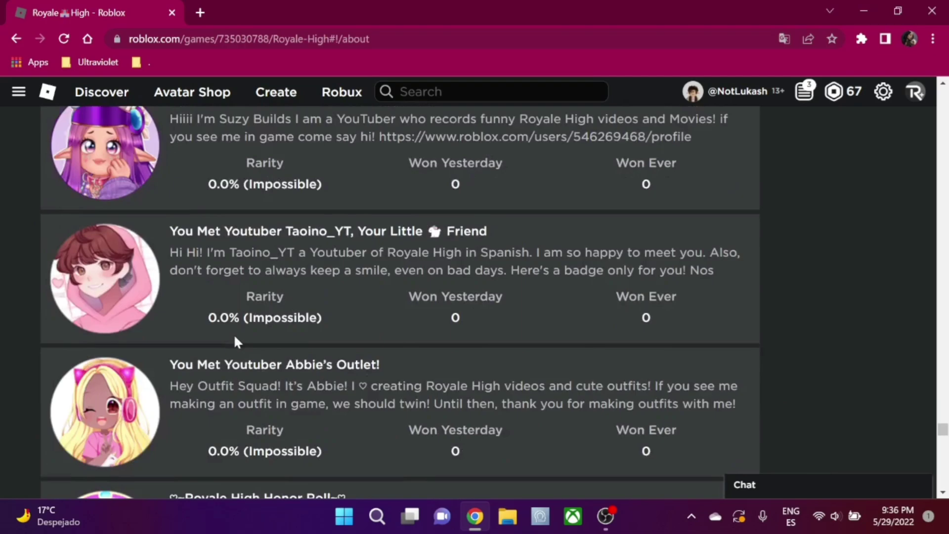
scroll(233, 339, "up", 5)
scroll(203, 351, "up", 5)
scroll(174, 364, "up", 5)
scroll(178, 339, "up", 5)
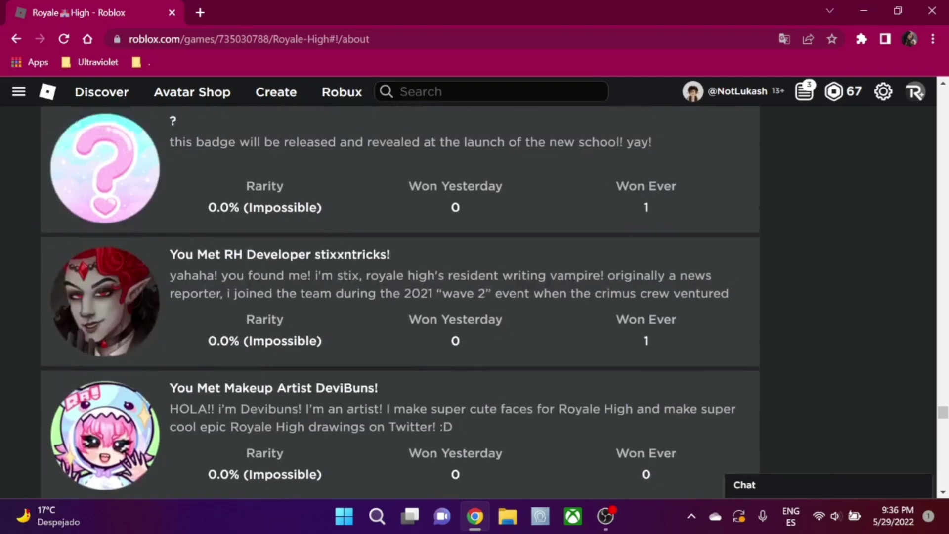
scroll(177, 365, "up", 5)
scroll(174, 364, "down", 5)
scroll(202, 388, "down", 5)
scroll(208, 392, "down", 3)
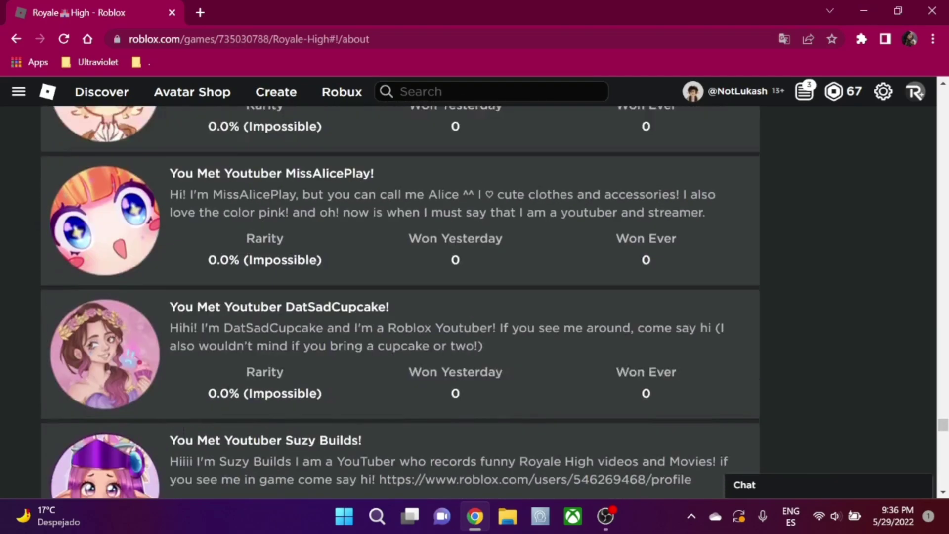
scroll(140, 367, "up", 5)
scroll(140, 366, "down", 1)
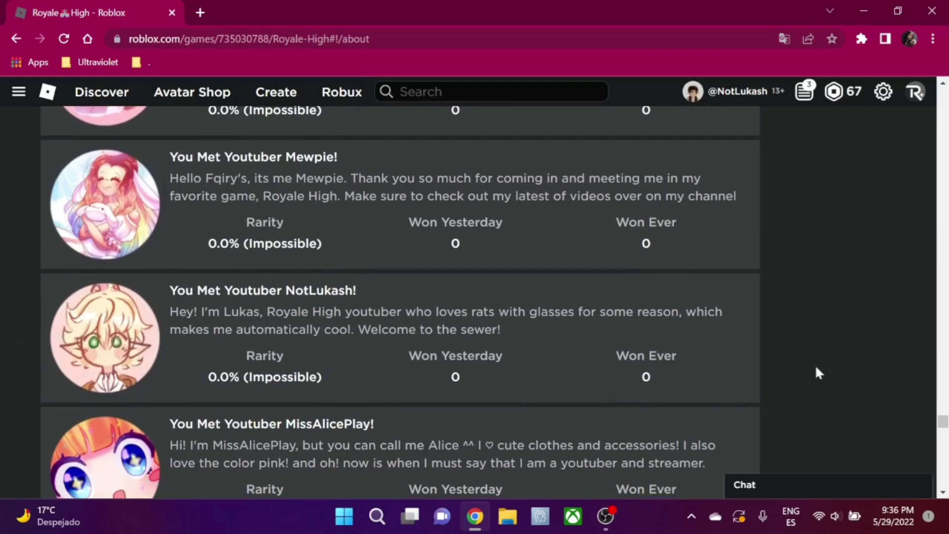
scroll(814, 373, "up", 5)
scroll(929, 404, "up", 5)
mouse_move(928, 406)
left_mouse_down()
mouse_move(927, 232)
mouse_move(939, 189)
left_mouse_up()
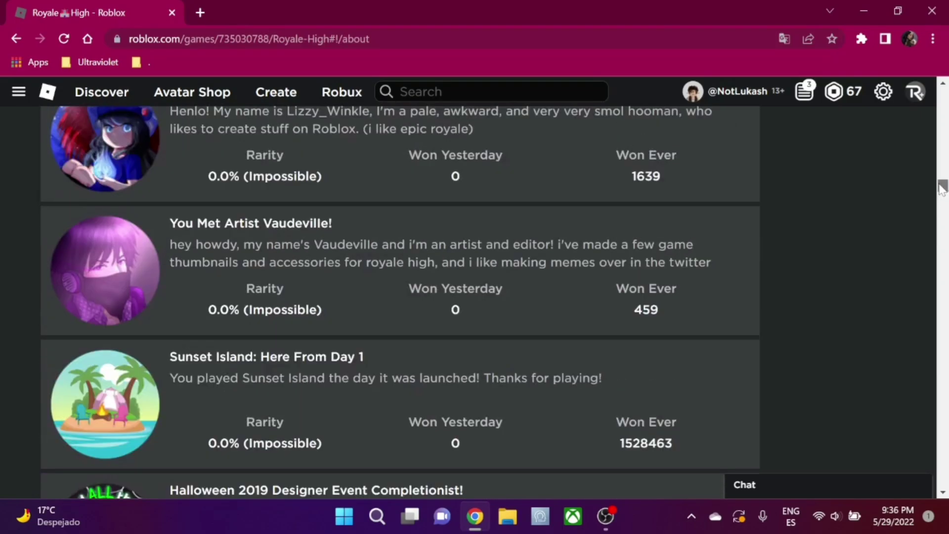
left_click_drag(941, 189, 940, 97)
scroll(627, 211, "down", 4)
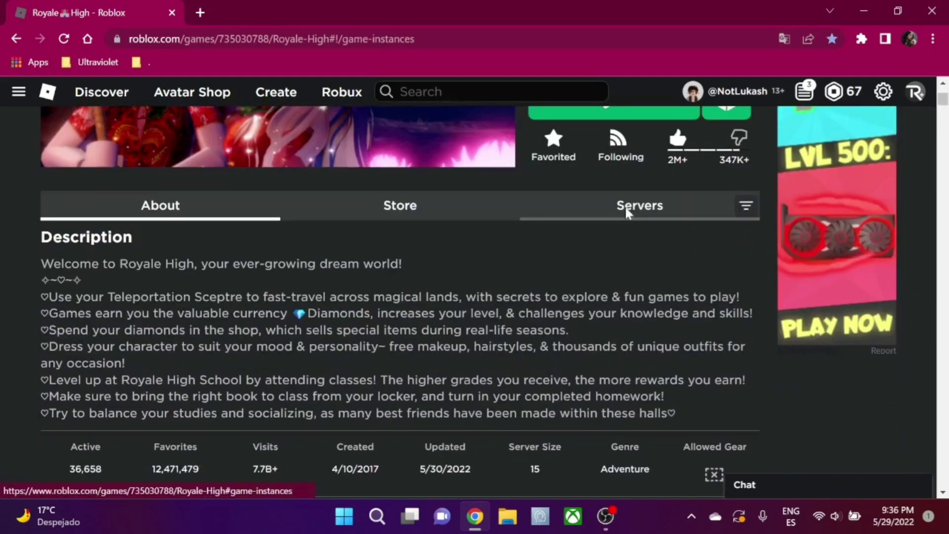
left_click(627, 212)
scroll(308, 334, "down", 5)
scroll(308, 334, "down", 5)
scroll(310, 328, "down", 3)
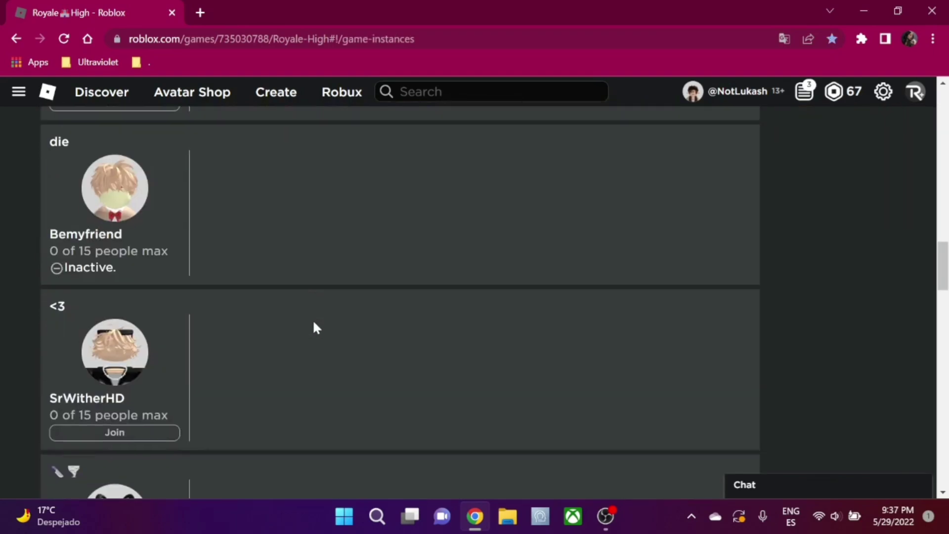
scroll(313, 327, "down", 2)
scroll(317, 319, "up", 6)
scroll(324, 319, "up", 5)
scroll(299, 324, "up", 4)
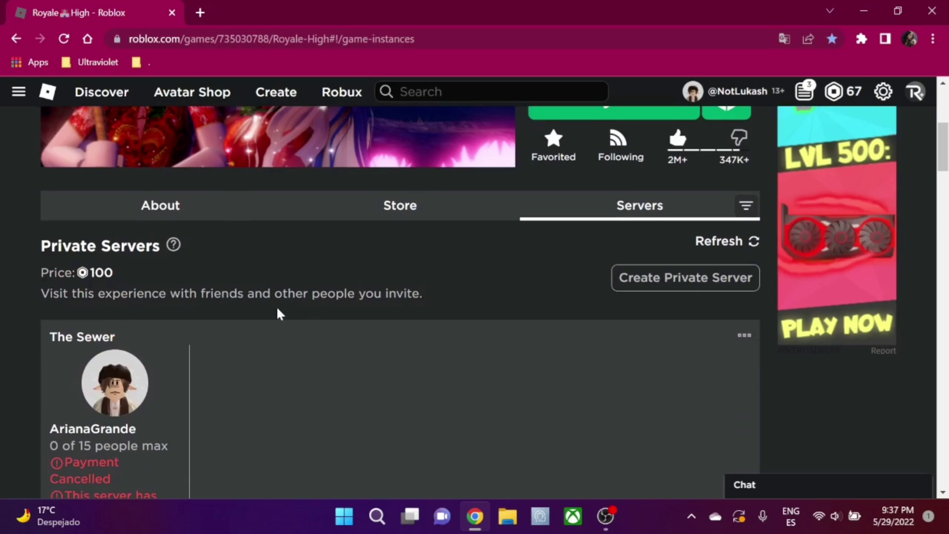
scroll(279, 314, "down", 5)
scroll(265, 314, "down", 4)
scroll(262, 311, "up", 2)
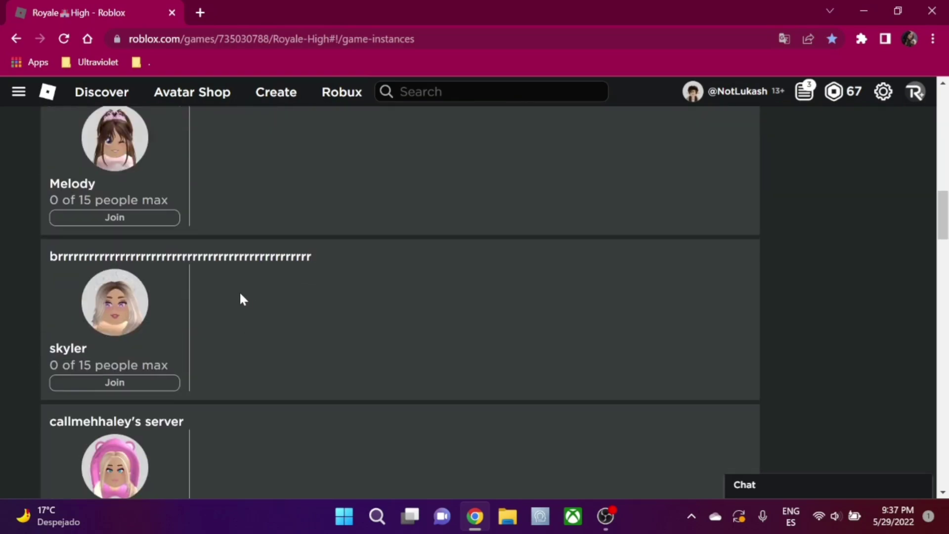
scroll(239, 298, "up", 2)
scroll(151, 357, "down", 6)
scroll(160, 319, "up", 3)
scroll(159, 297, "down", 1)
scroll(159, 307, "down", 2)
scroll(156, 302, "up", 1)
scroll(158, 297, "down", 3)
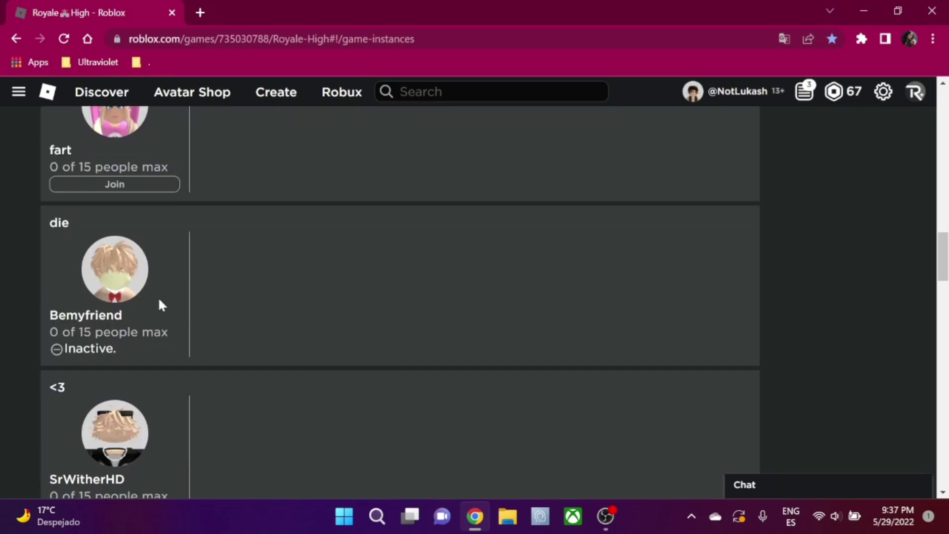
scroll(135, 289, "up", 1)
left_click(116, 252)
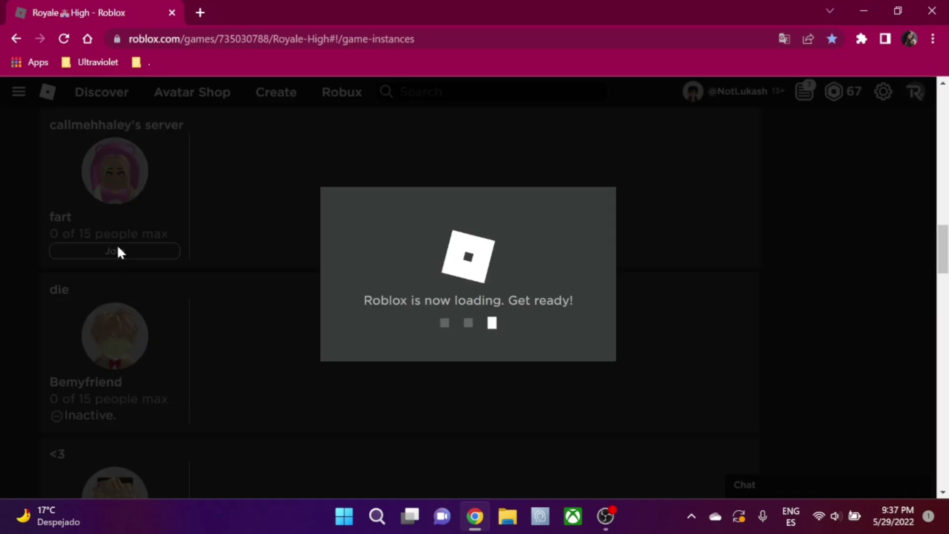
scroll(157, 245, "down", 1)
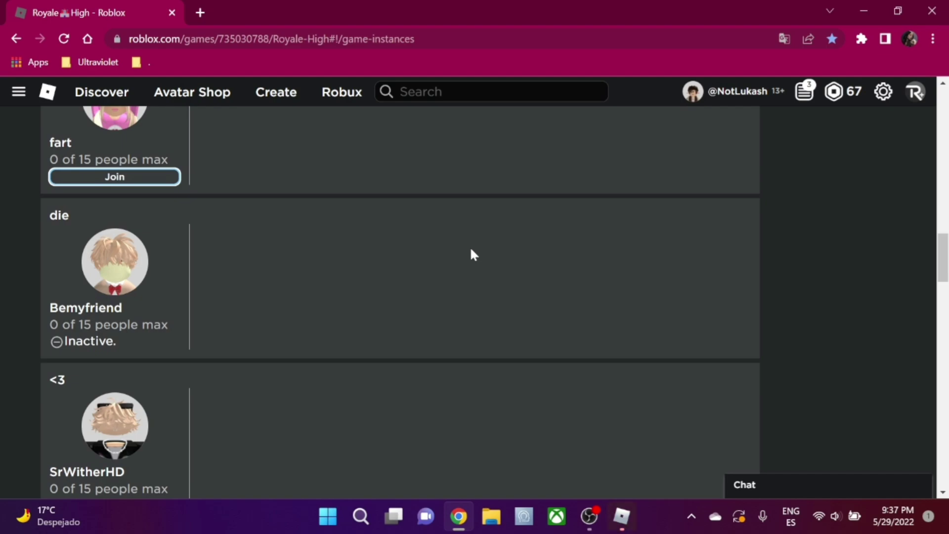
scroll(371, 273, "up", 2)
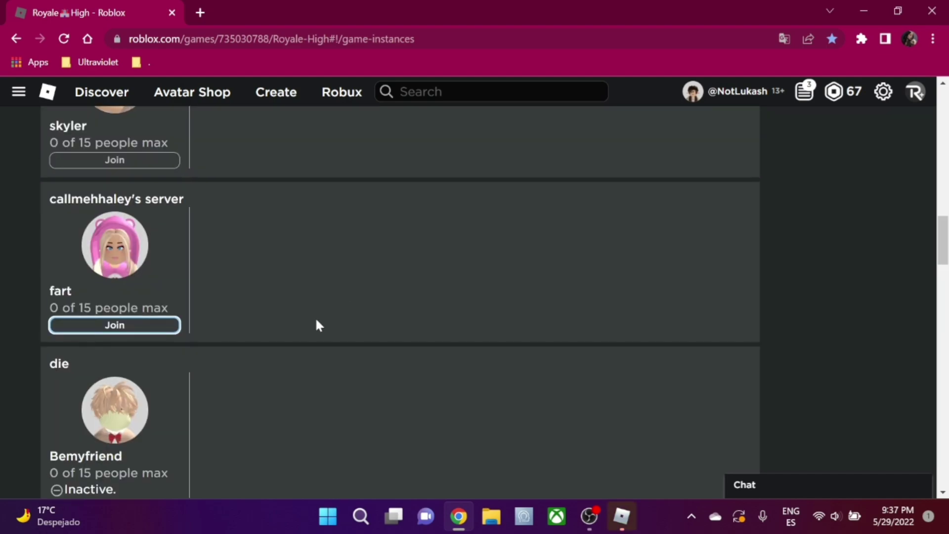
left_click(622, 525)
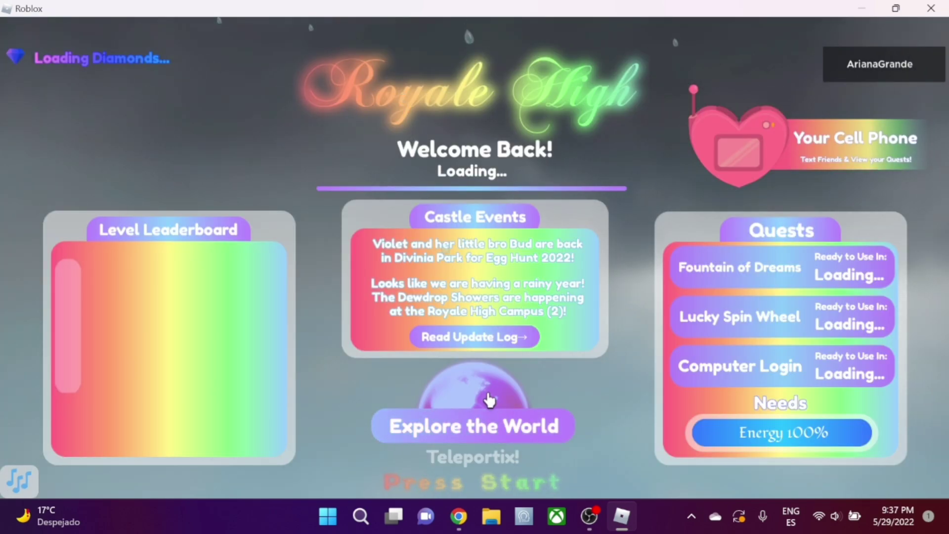
Teleport to Earth from the Explore the World map, landing near Sunset Island Dock.
left_click(490, 401)
left_click(473, 176)
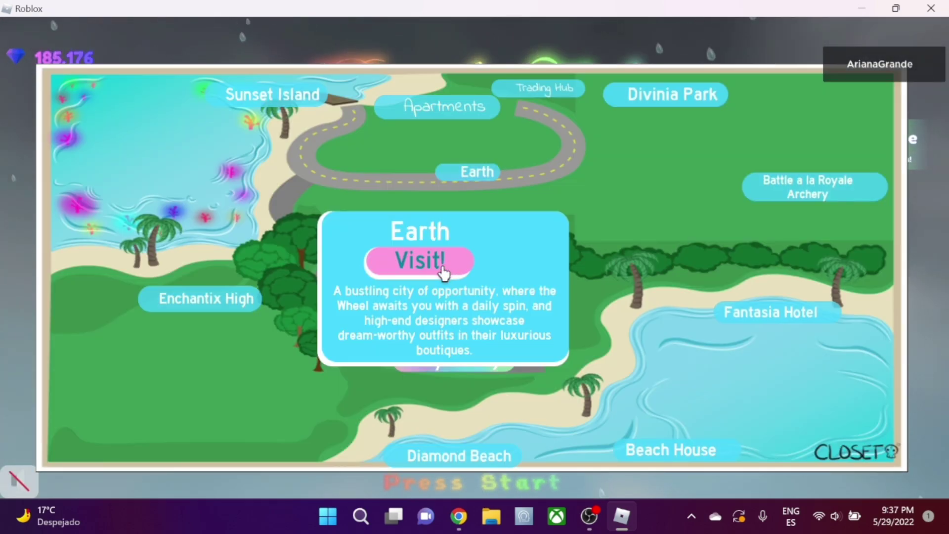
left_click(441, 268)
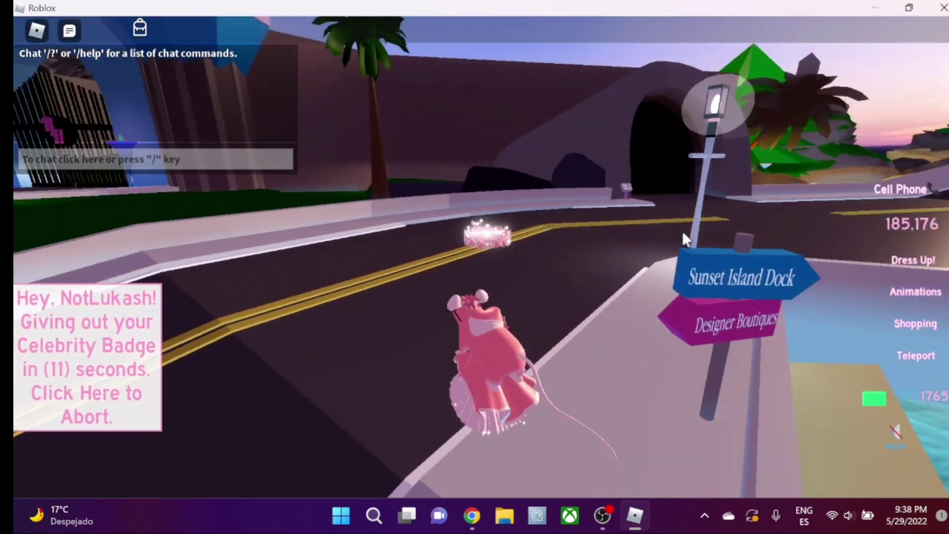
Walk Earth's sidewalks until the 'You Met Youtuber NotLukash!' badge is awarded.
key("a")
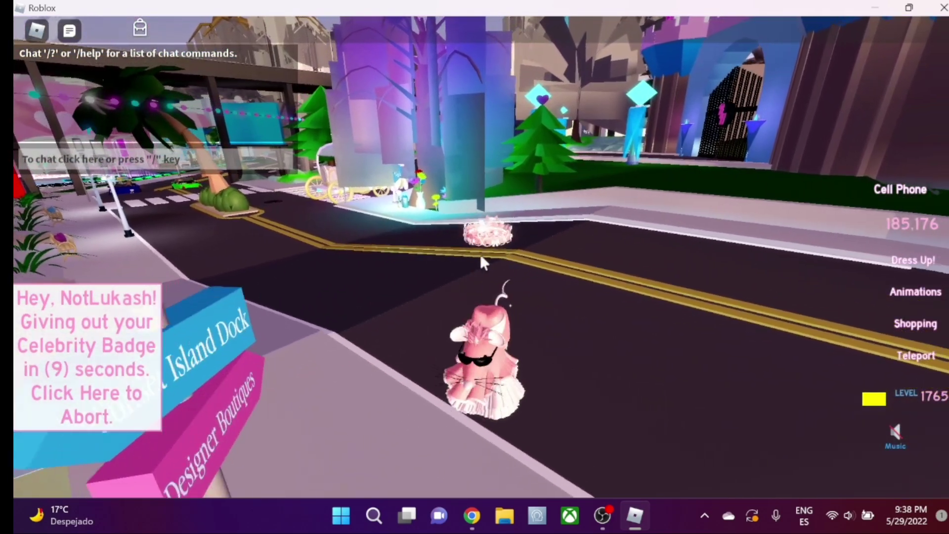
key("s")
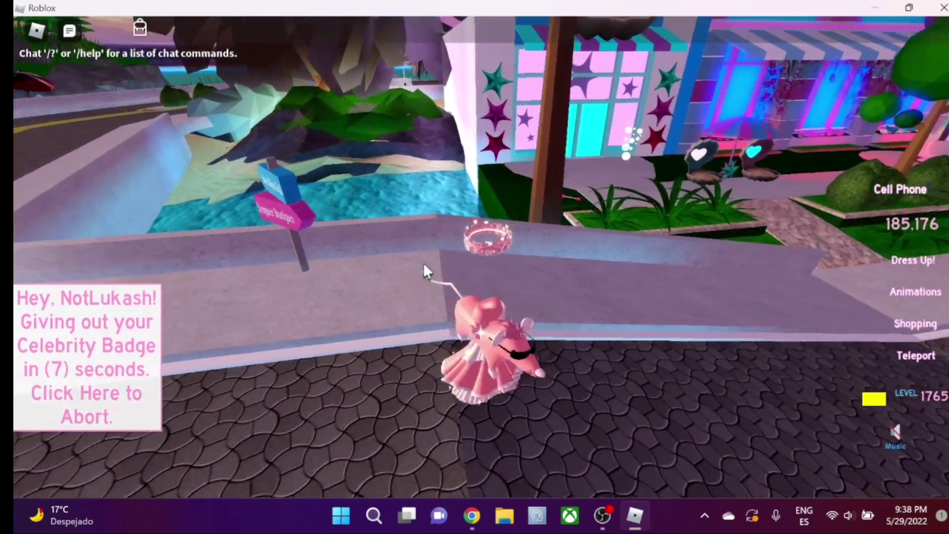
key("w")
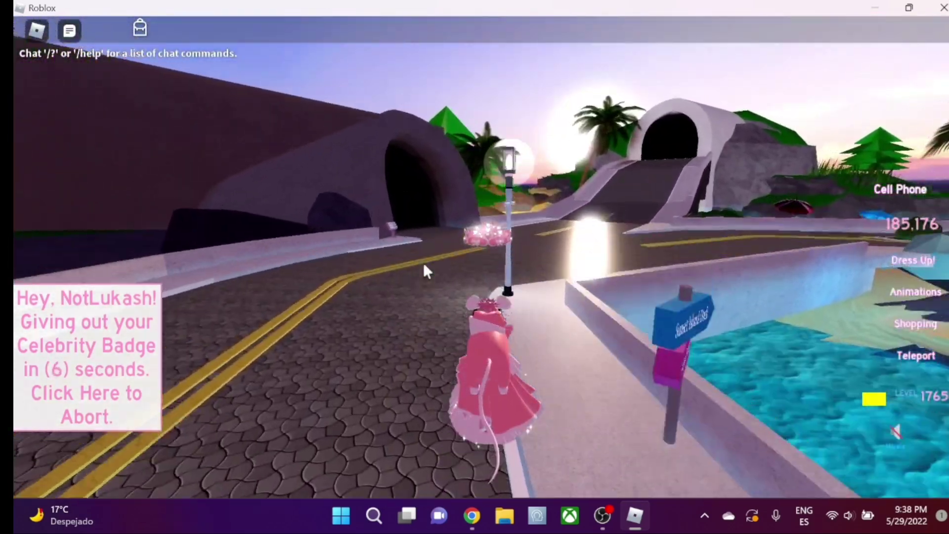
key("s")
key("w")
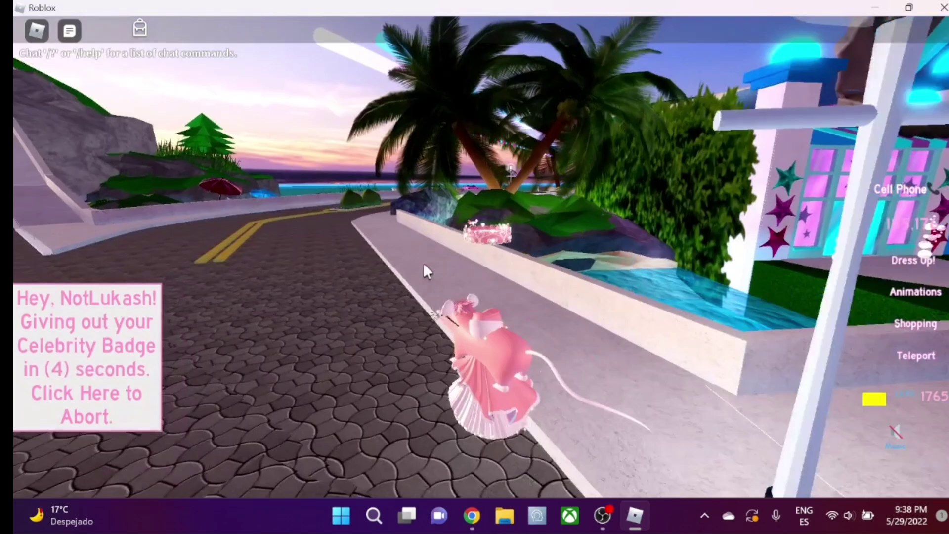
key("s")
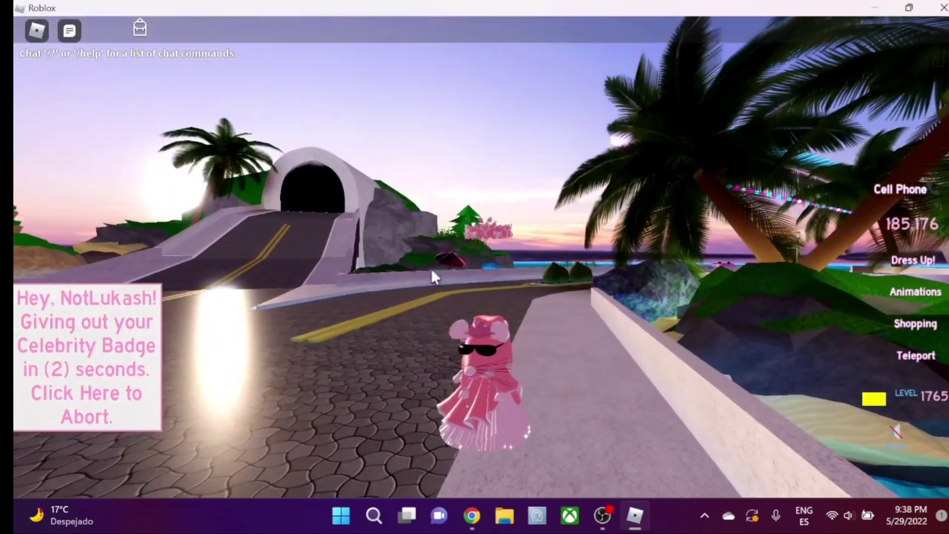
key("w")
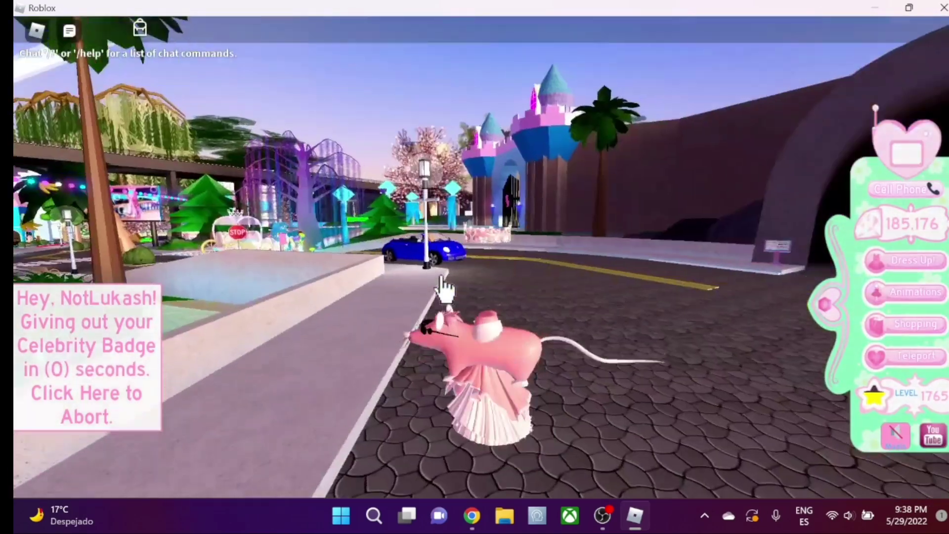
key("d")
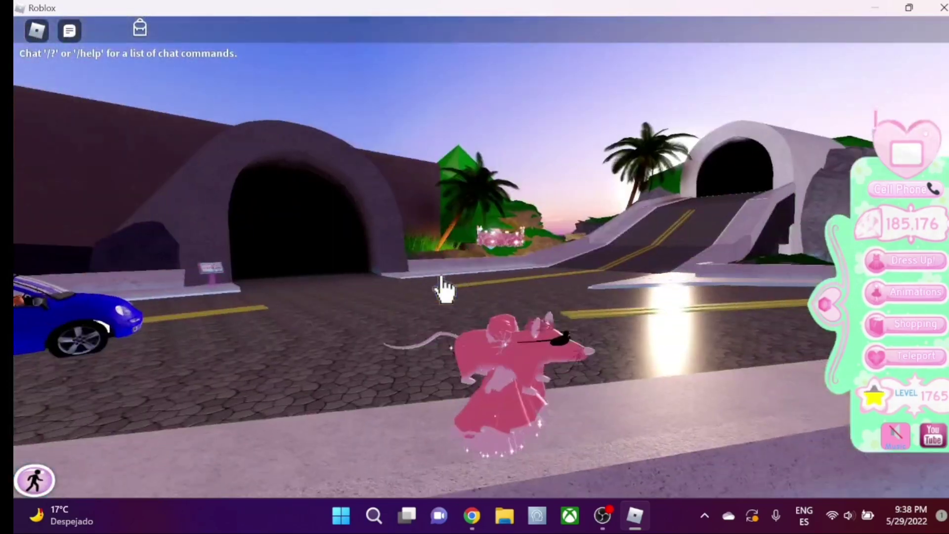
key("a")
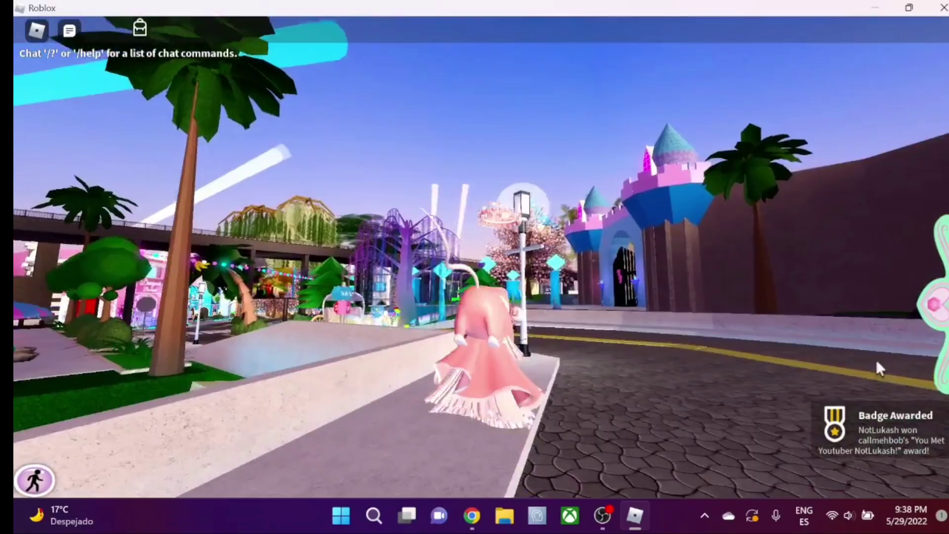
key("a")
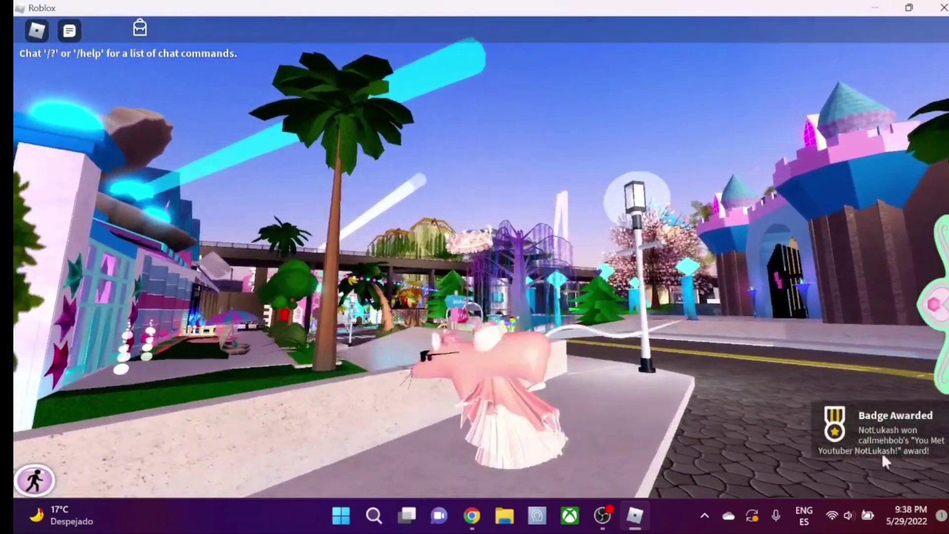
key("s")
key("a")
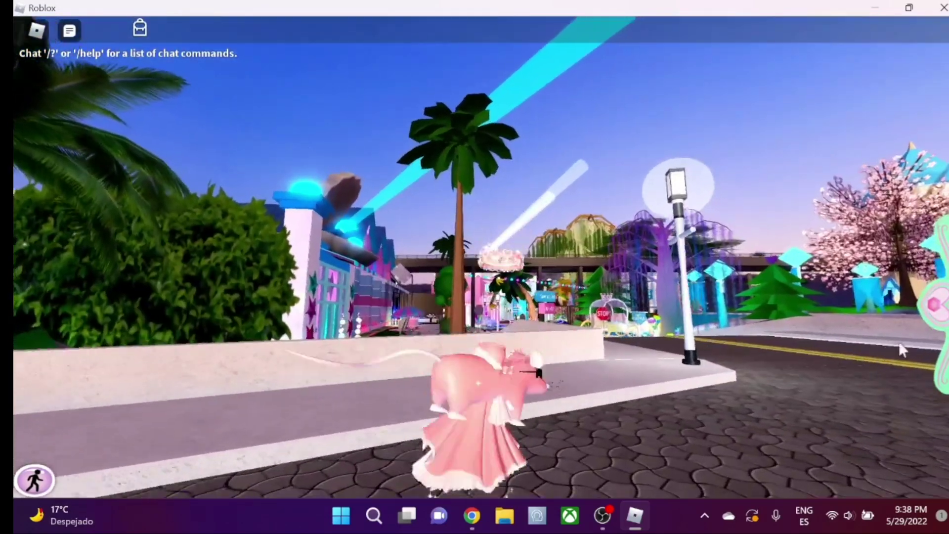
left_click(936, 335)
left_click(908, 300)
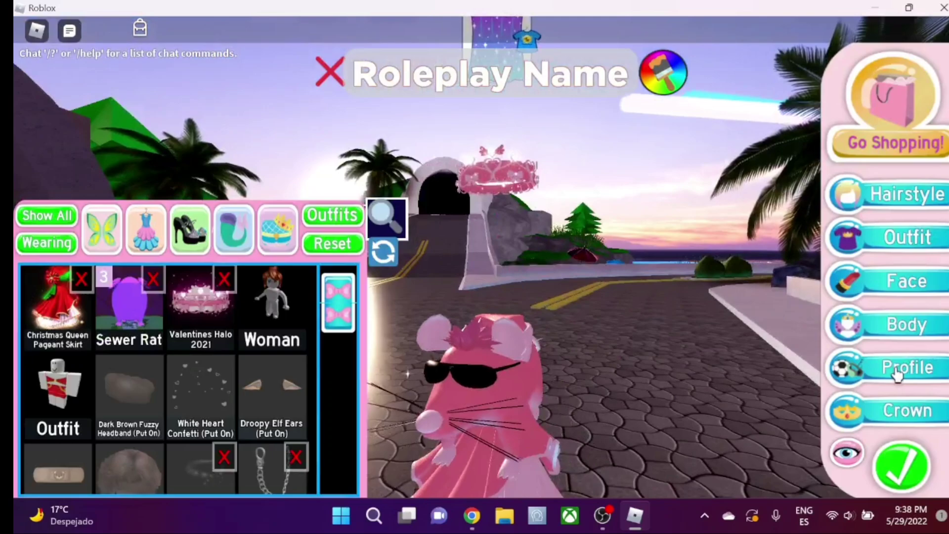
left_click(897, 370)
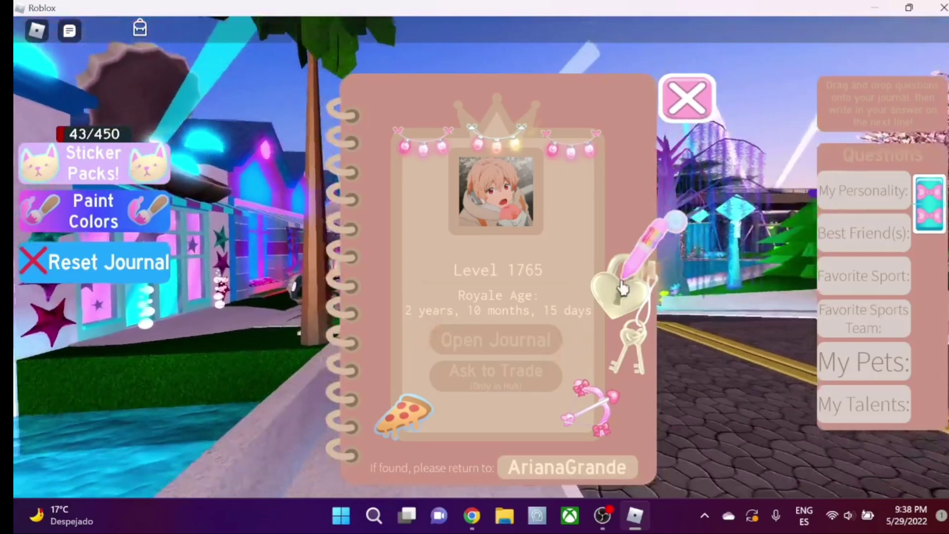
left_click(495, 339)
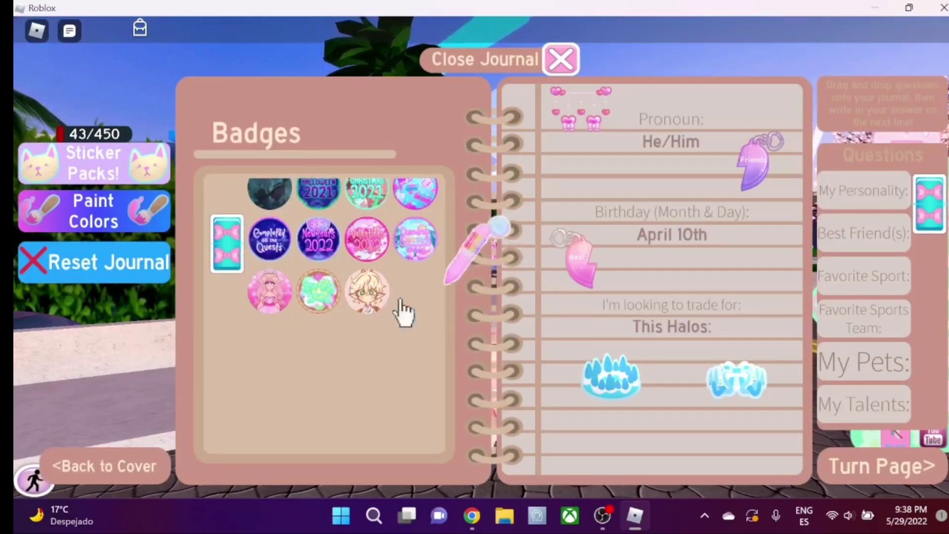
left_click(560, 60)
key("w")
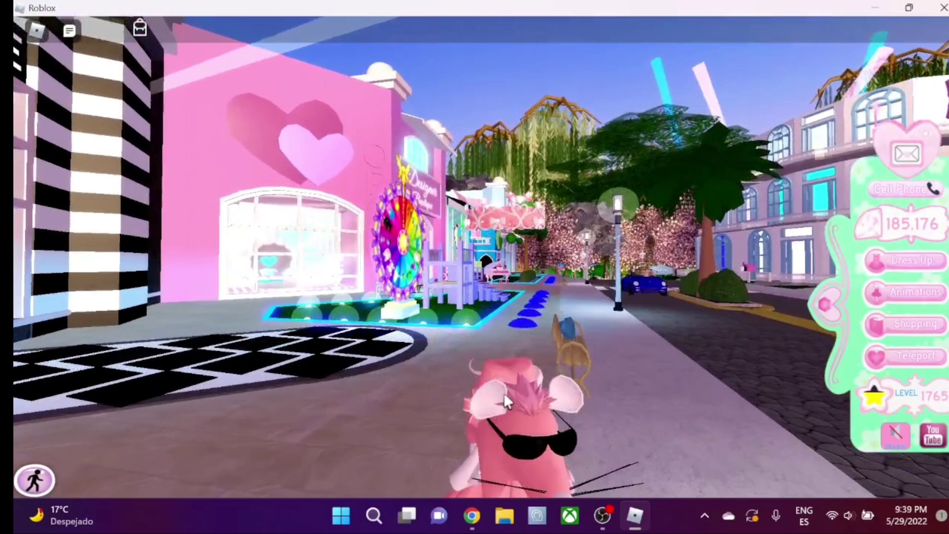
Walk toward the pink shop and open YouTube Studio (Beta), with Celebrity Badge on.
left_click(505, 393)
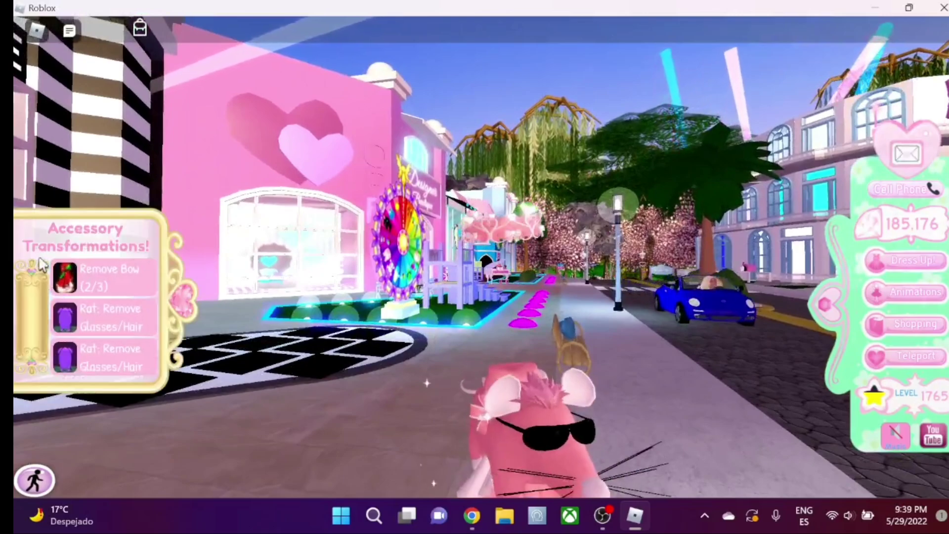
key("s")
key("w")
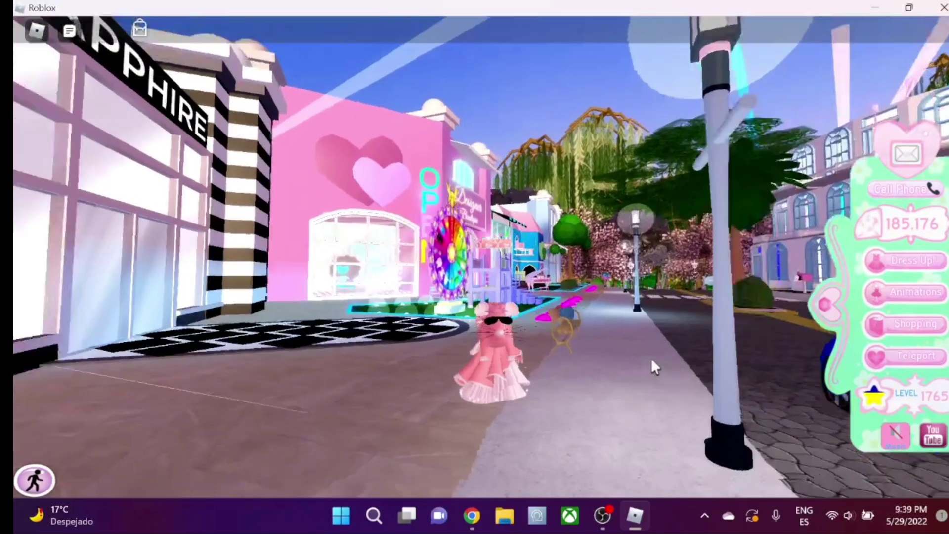
key("w")
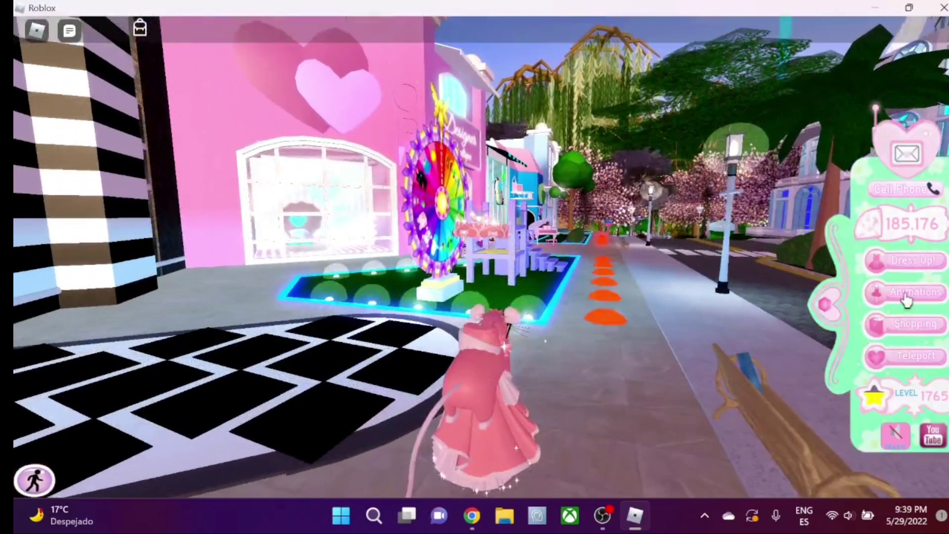
left_click(934, 438)
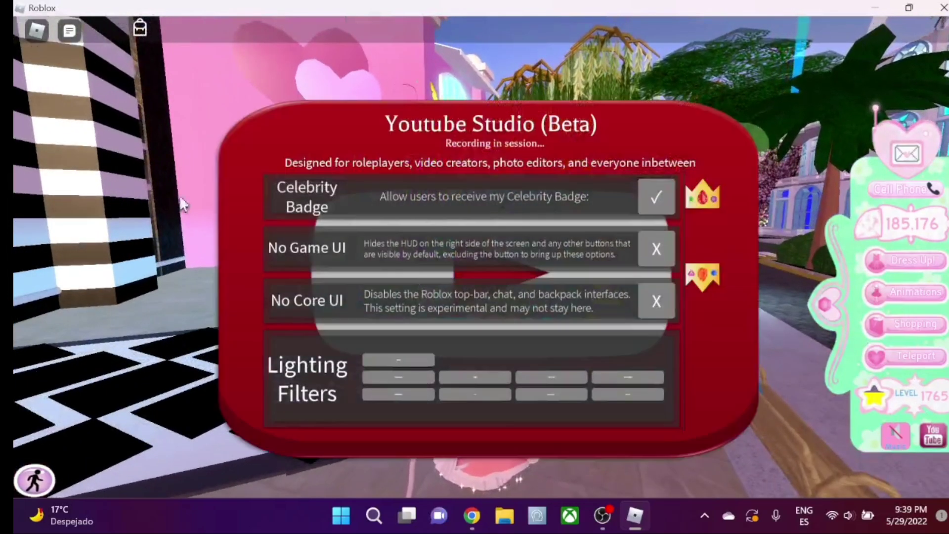
Hide the chat and close YouTube Studio, leaving Celebrity Badge enabled.
left_click(70, 31)
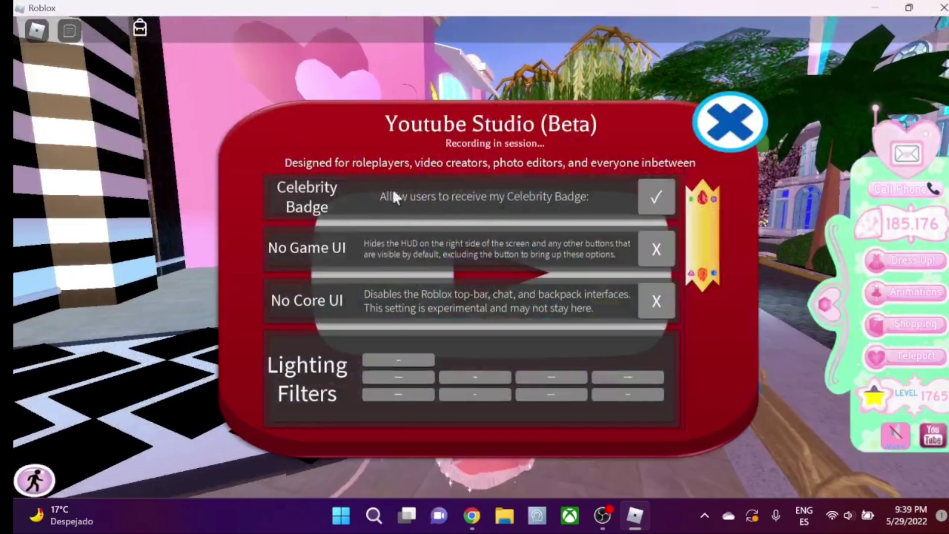
scroll(478, 316, "down", 5)
scroll(600, 290, "up", 3)
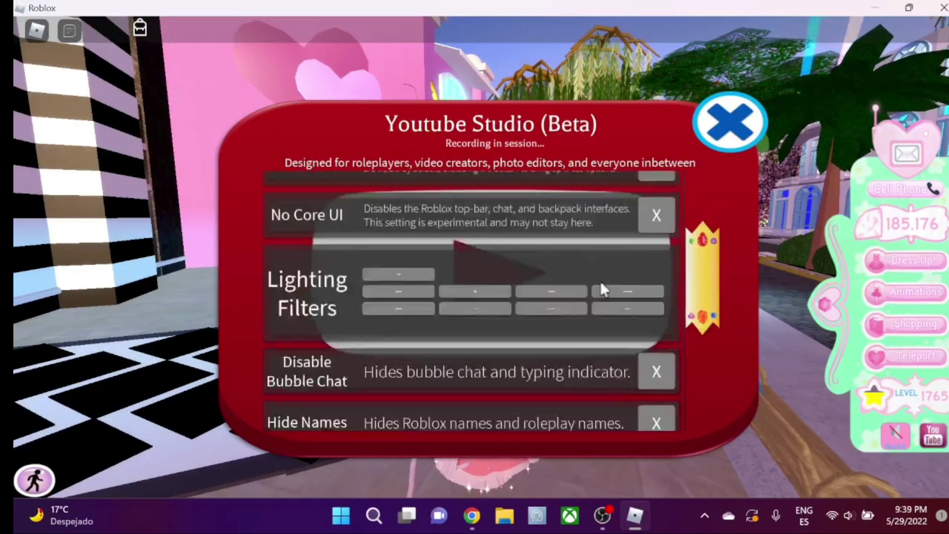
scroll(623, 252, "up", 3)
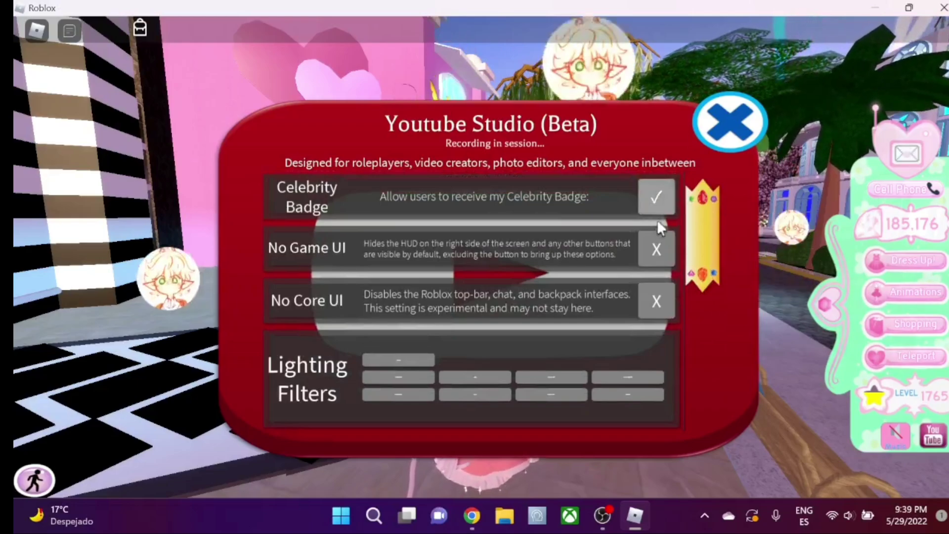
left_click(704, 141)
Reopen YouTube Studio from the HUD, switch Celebrity Badge off, and close the panel.
key("w")
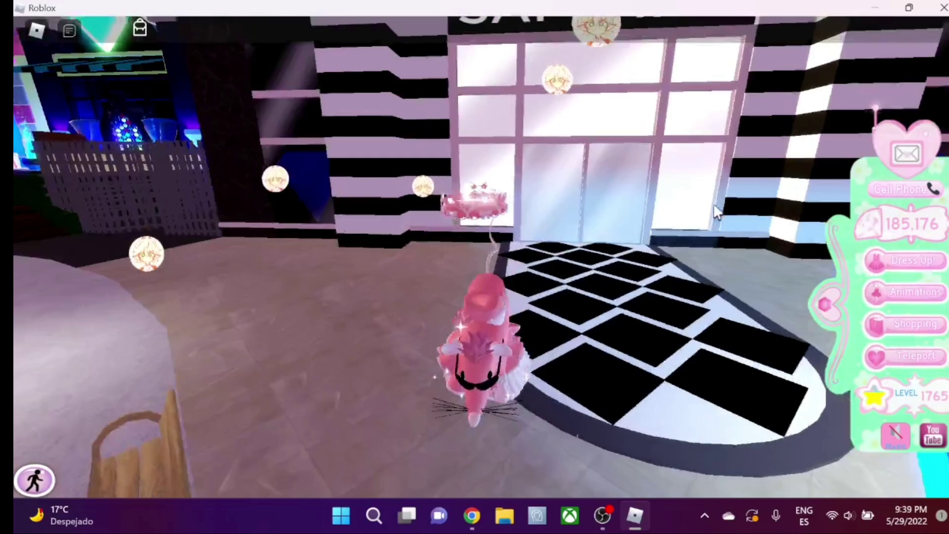
key("w")
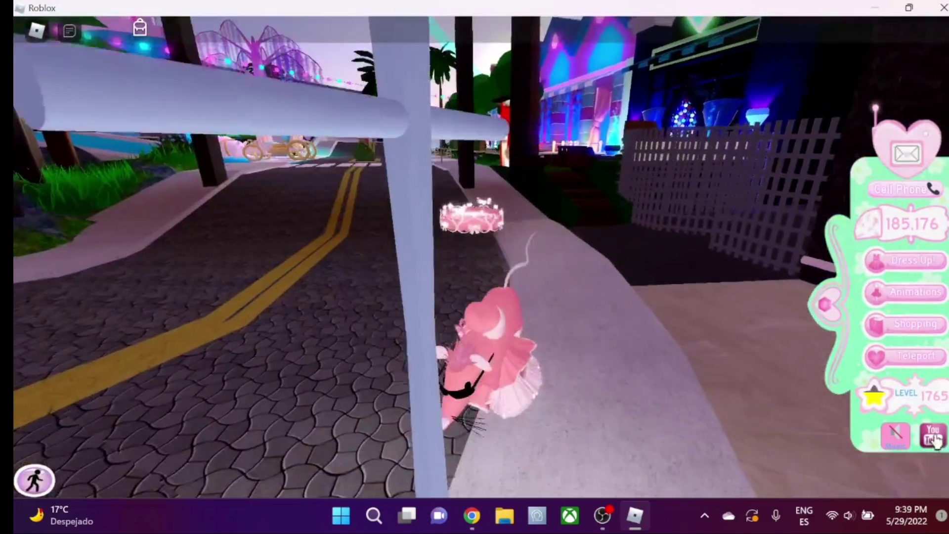
left_click(933, 435)
key("w")
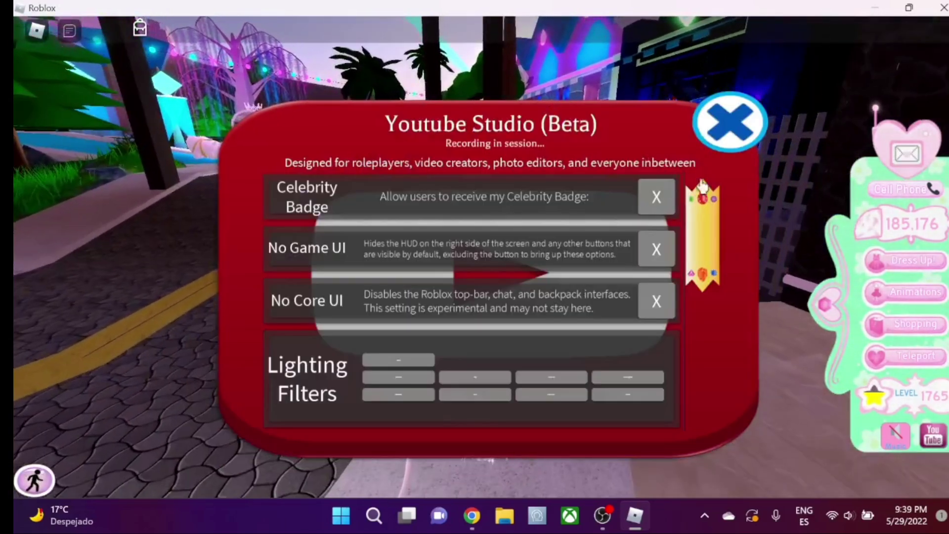
left_click(720, 132)
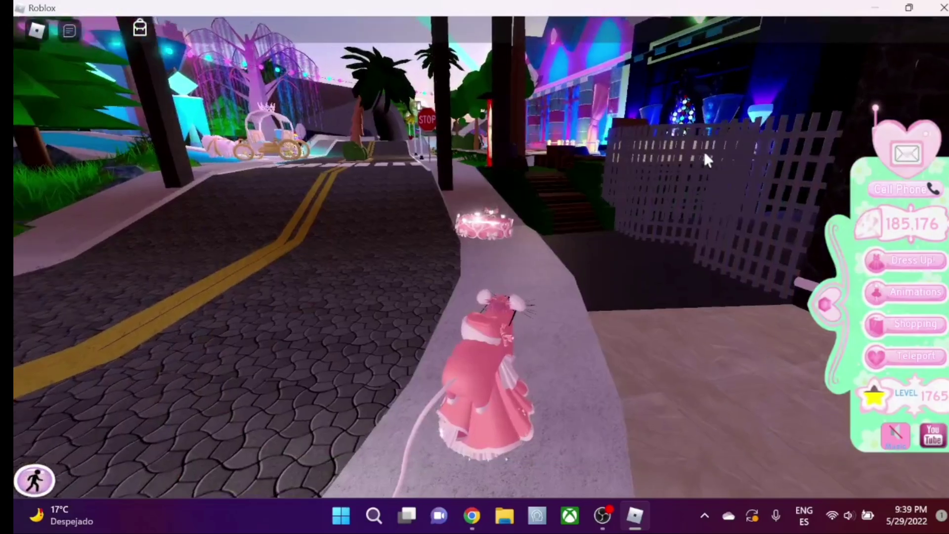
key("w")
Walk past the Sapphire store and stop sign, then jump onto the seaside road by the tunnel.
key("w")
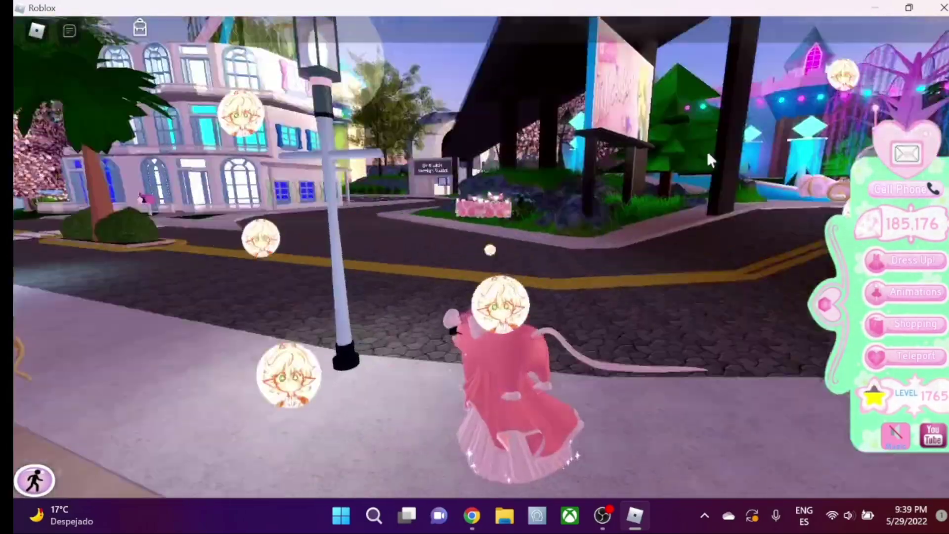
key("w")
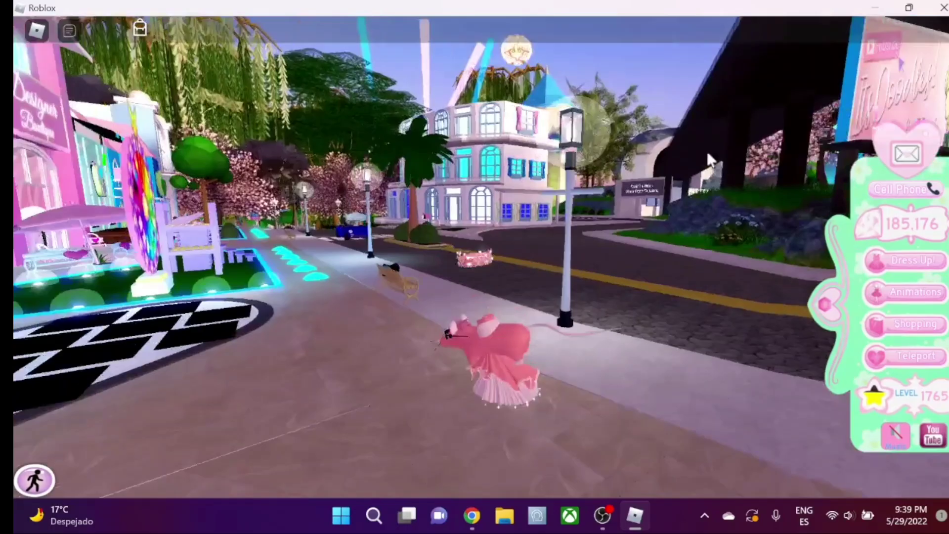
key("w")
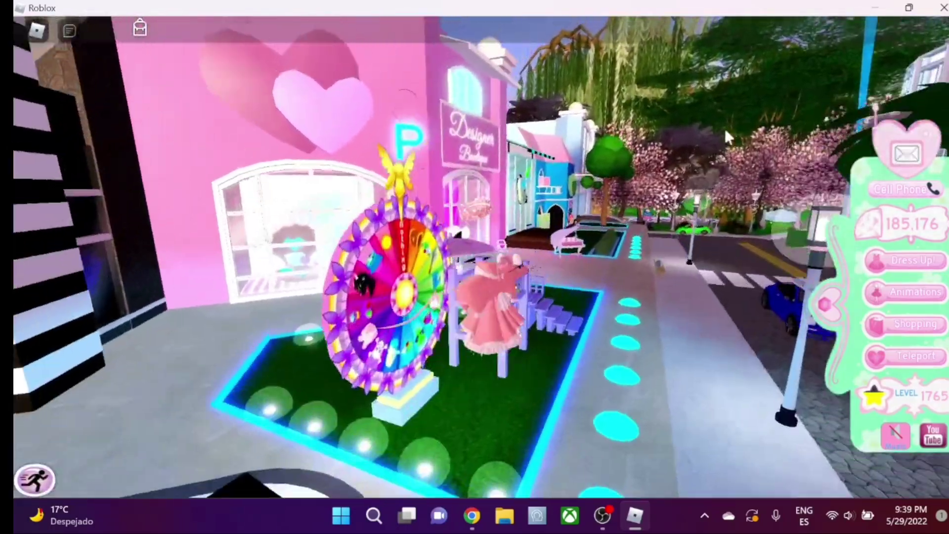
key("w")
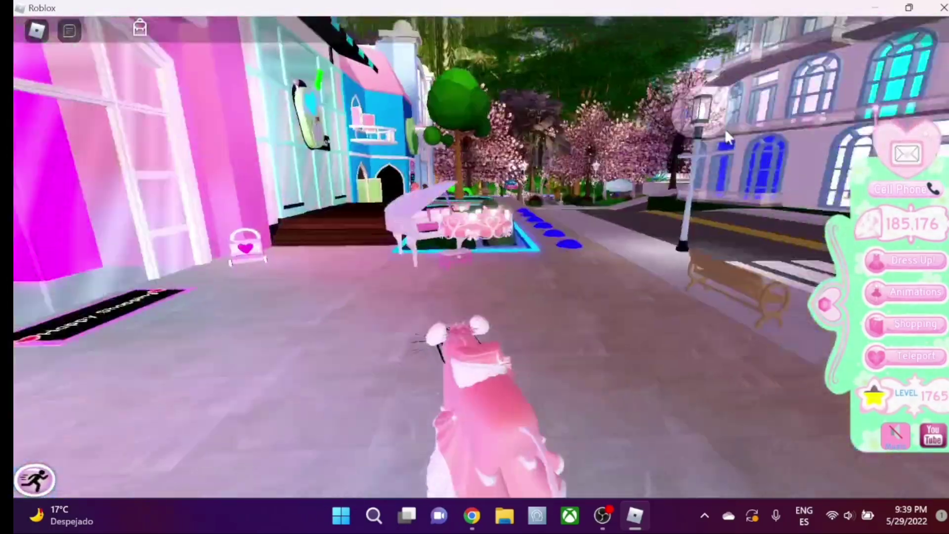
key("w")
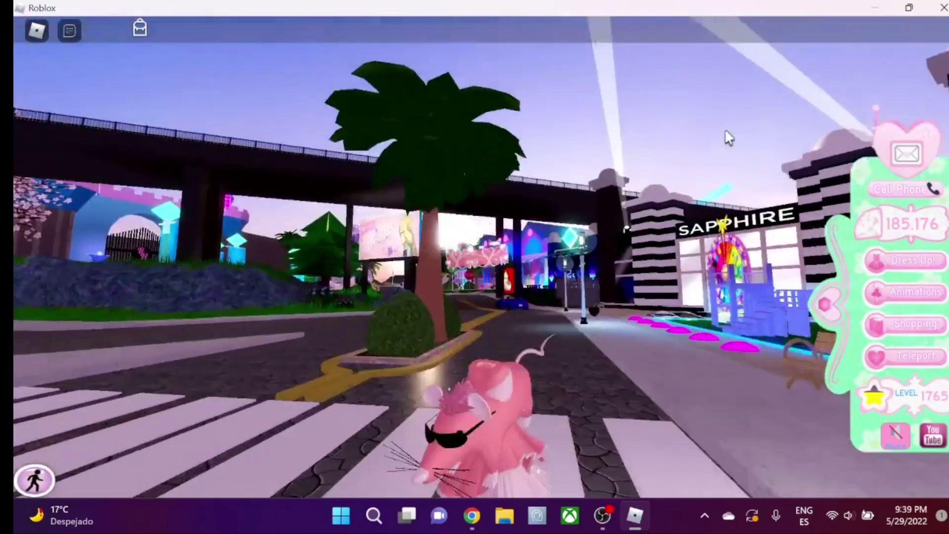
key("w")
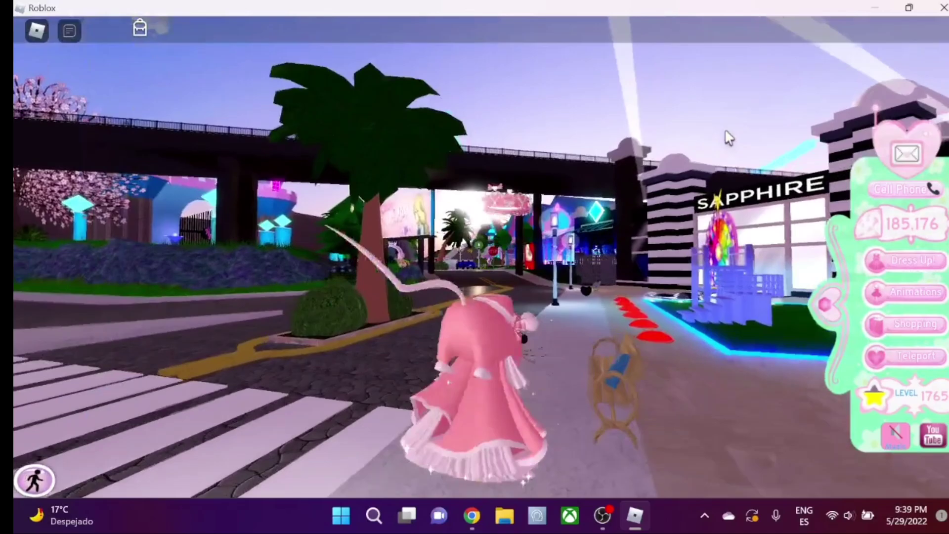
key("w")
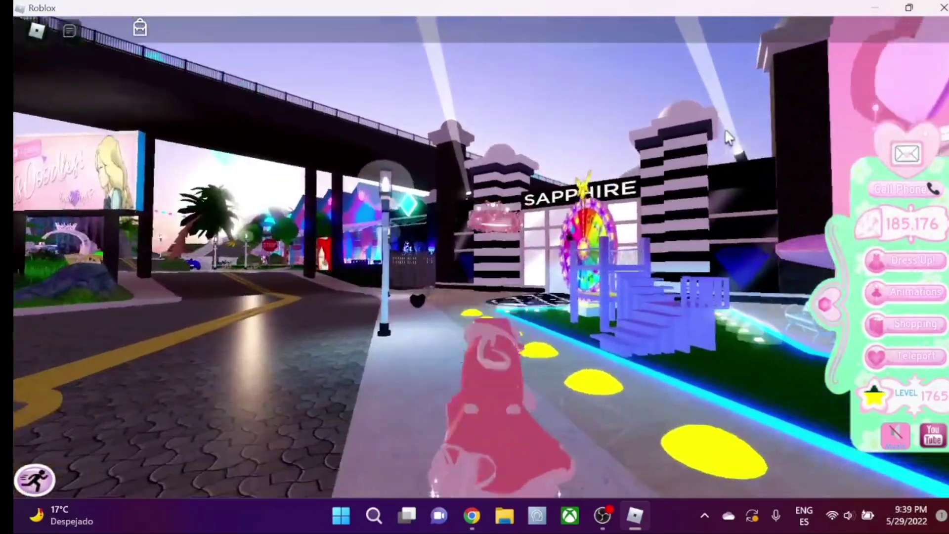
key("w")
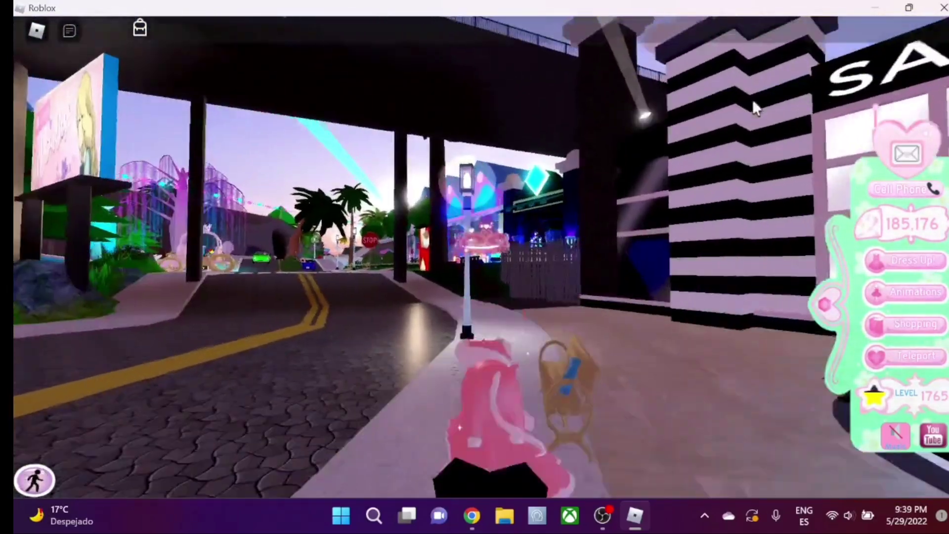
key("w")
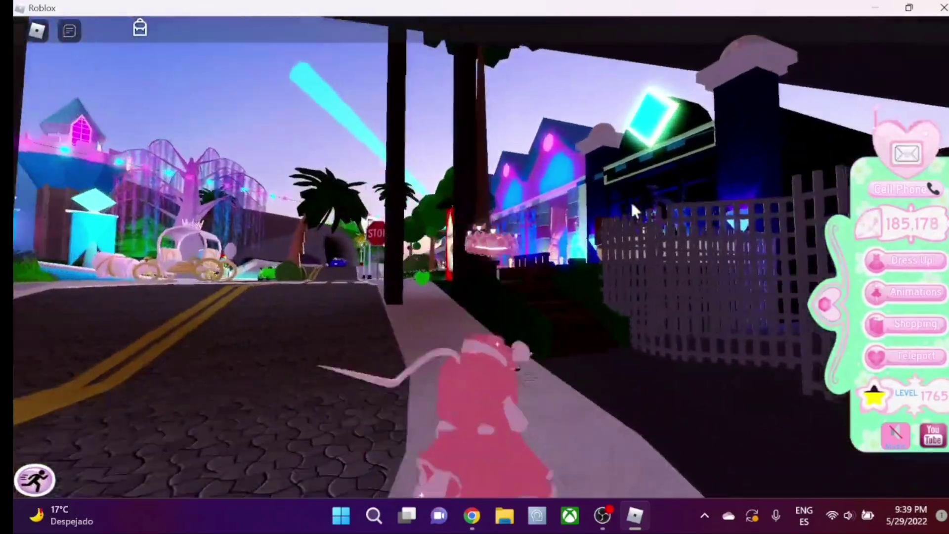
key("w")
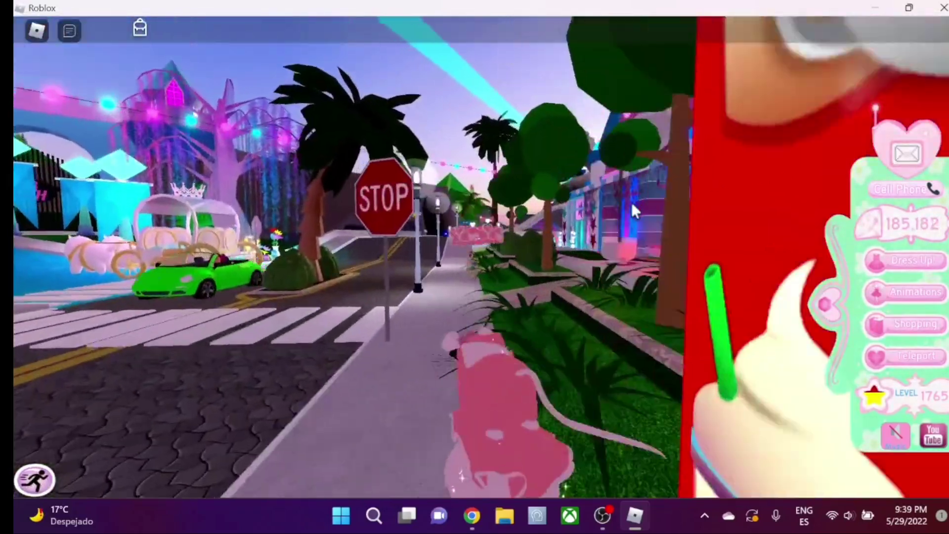
key("w")
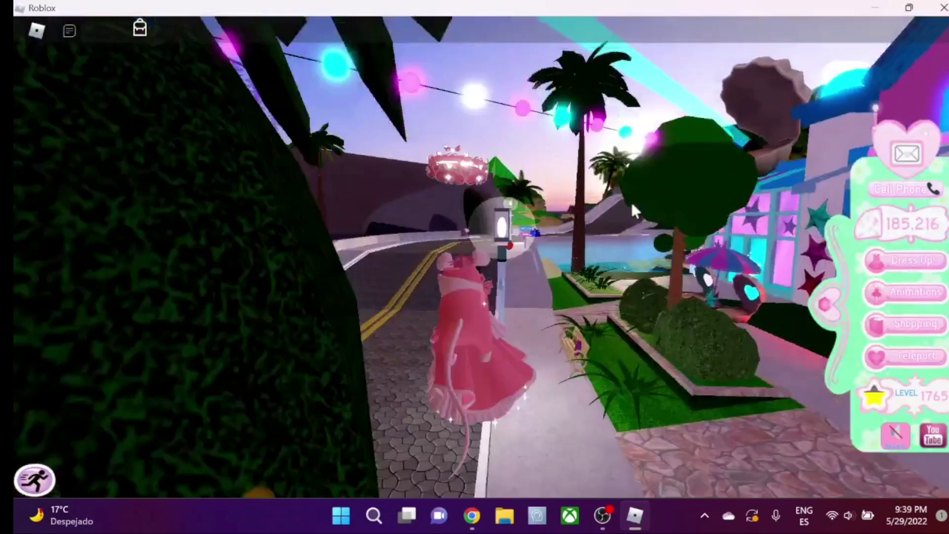
key("w")
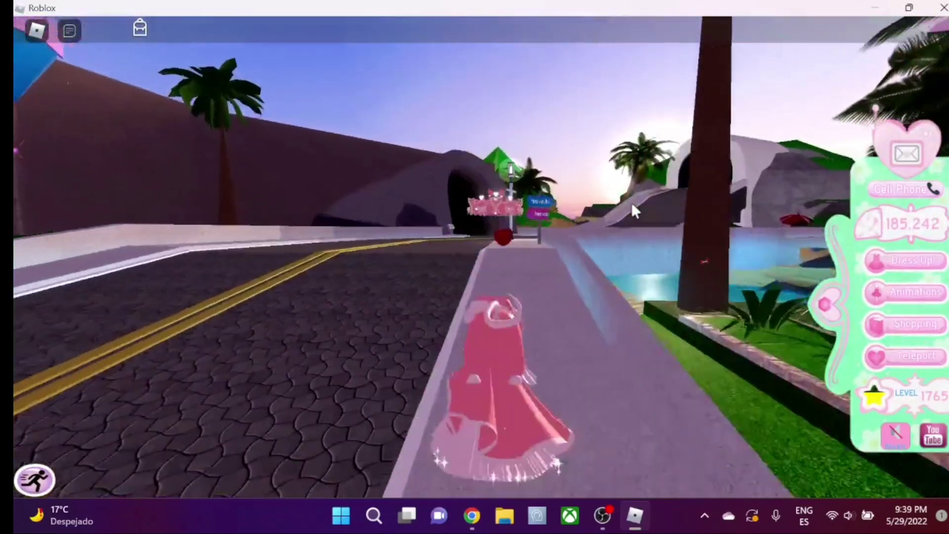
key("space")
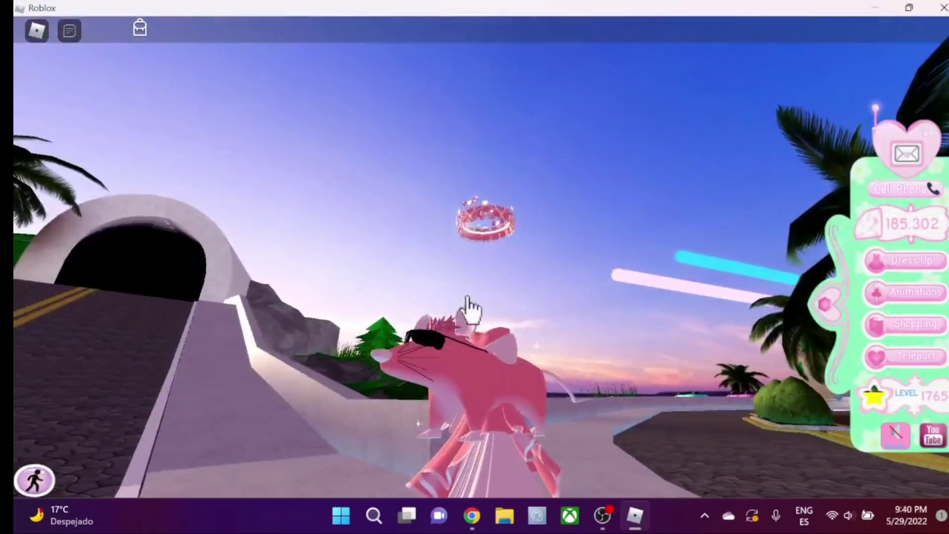
key("s")
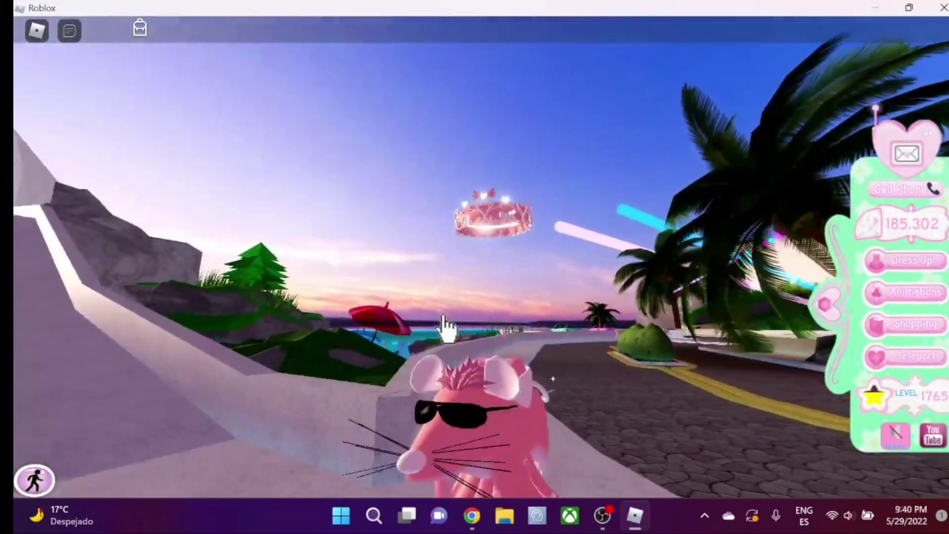
key("d")
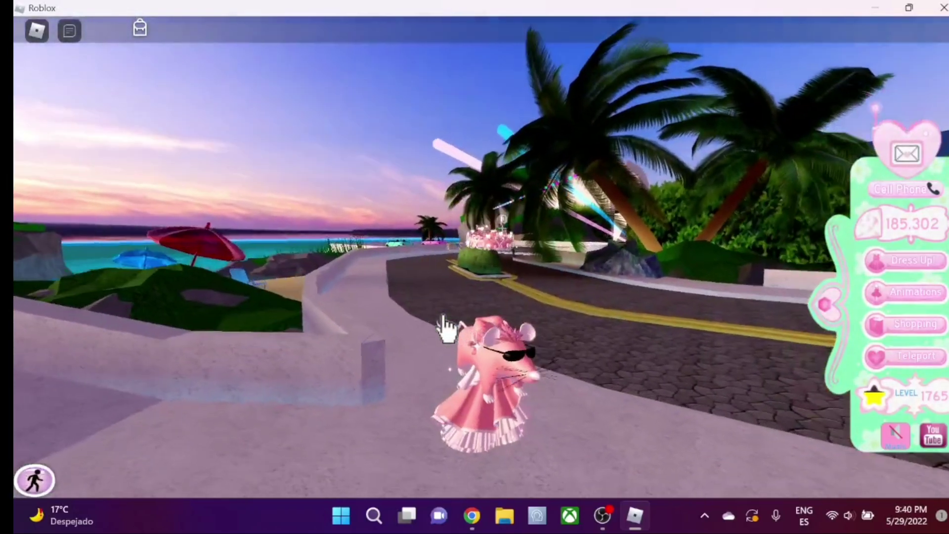
key("s")
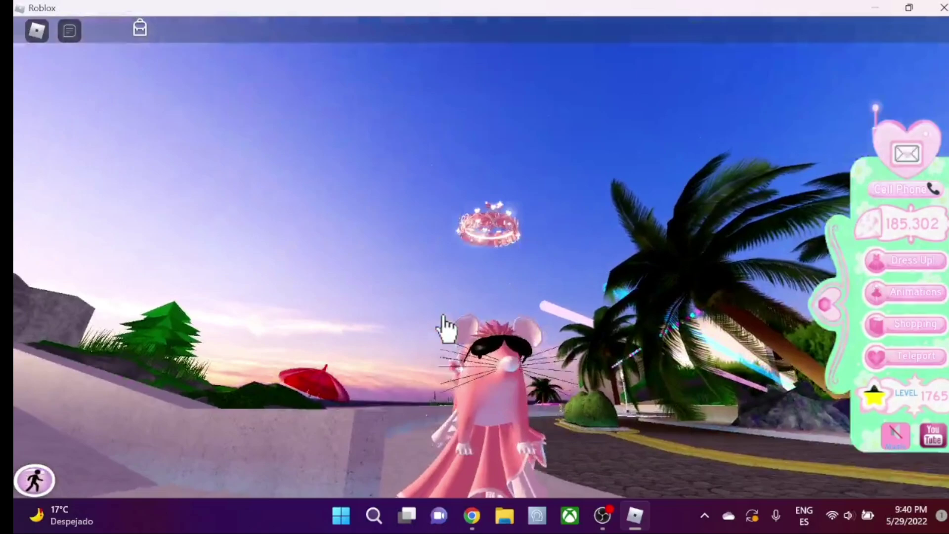
key("w")
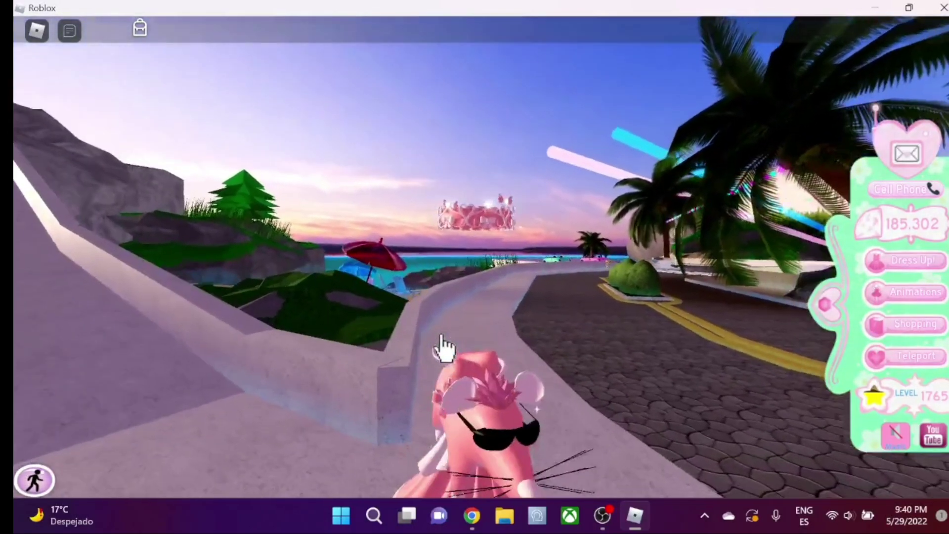
key("a")
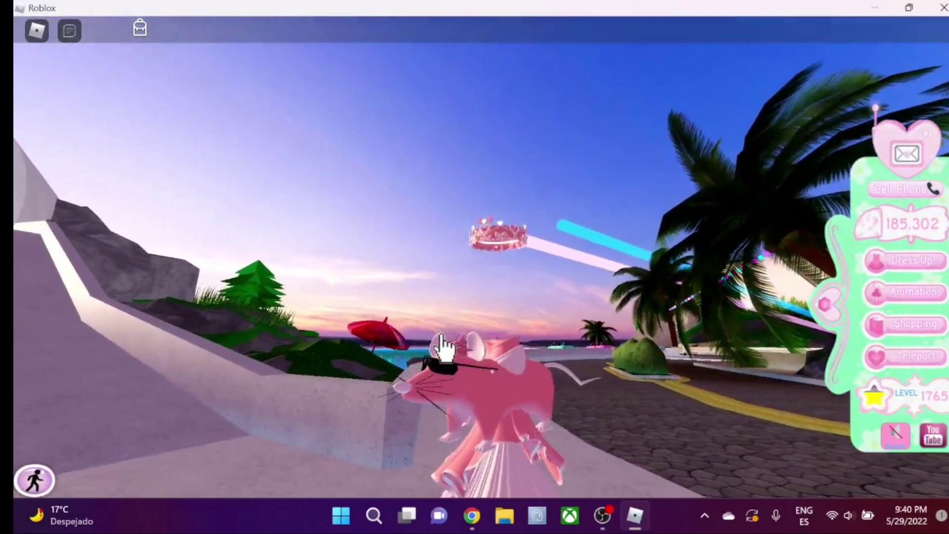
key("s")
key("d")
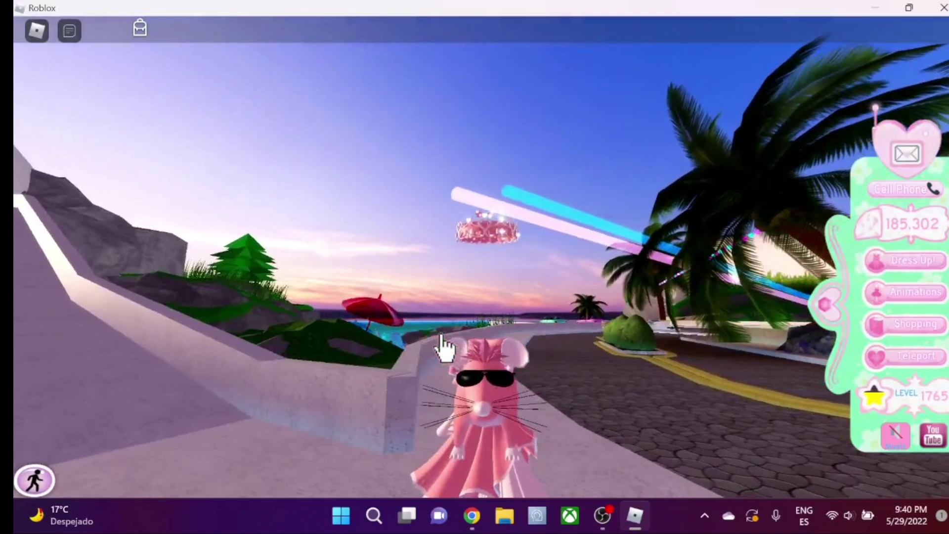
key("s")
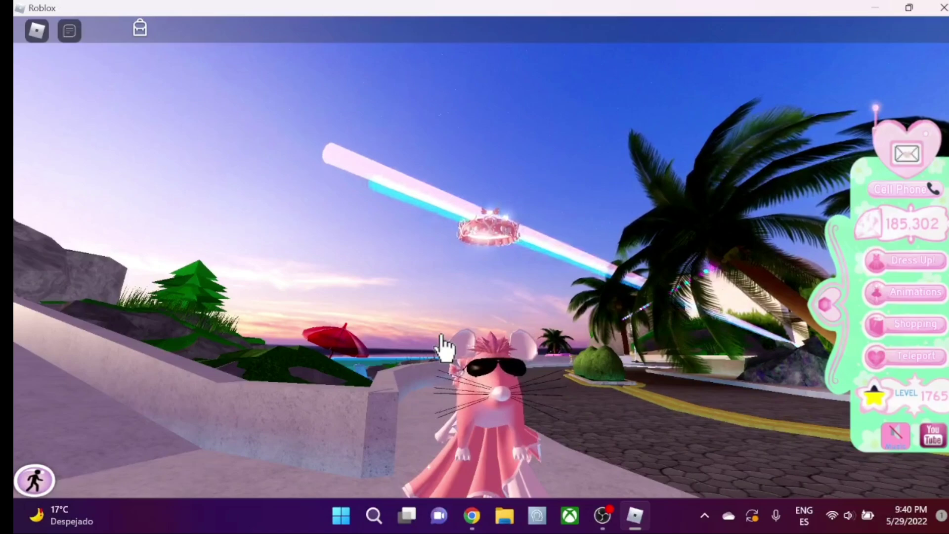
key("s")
key("s")
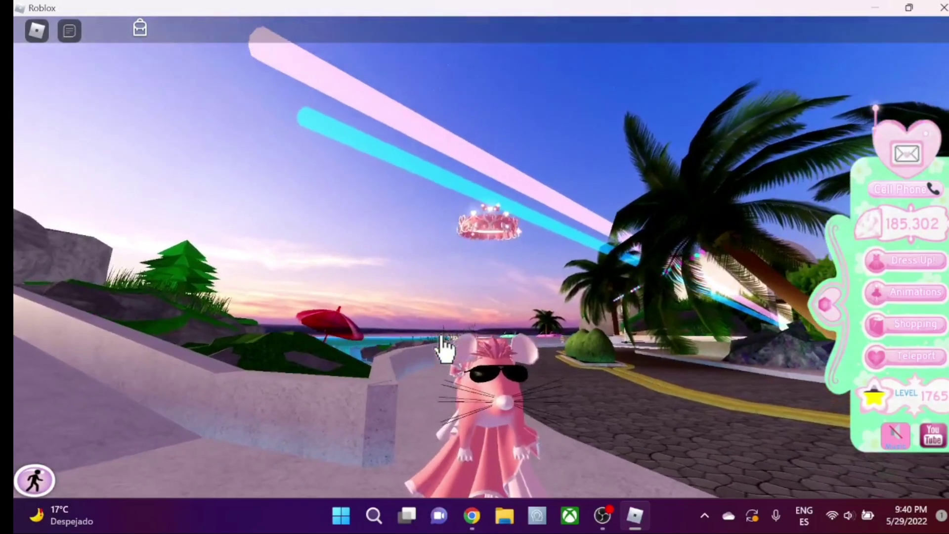